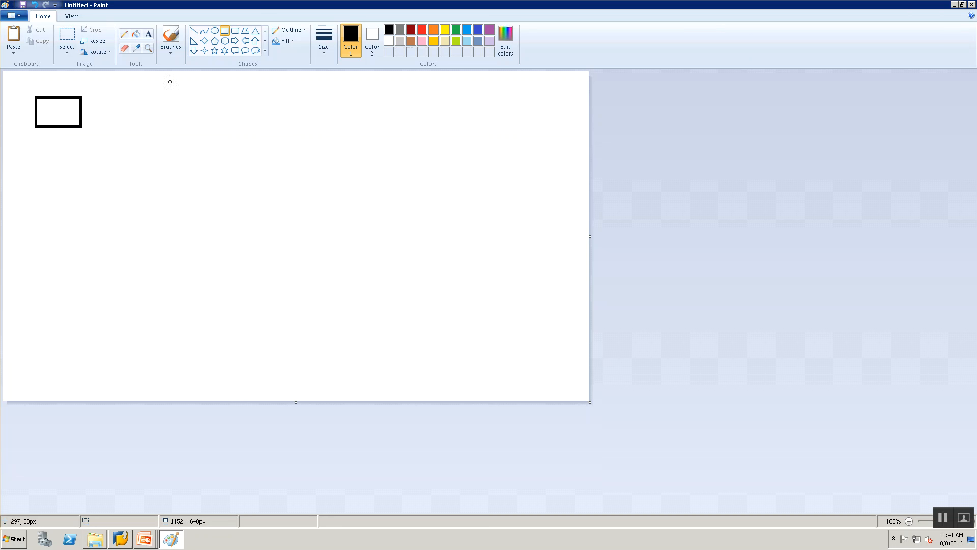
# Draw a rectangle about 125 × 83 px diagonally below the existing one and join the two with a straight line
pyautogui.click(224, 35)
pyautogui.moveTo(104, 187); pyautogui.dragTo(149, 230)
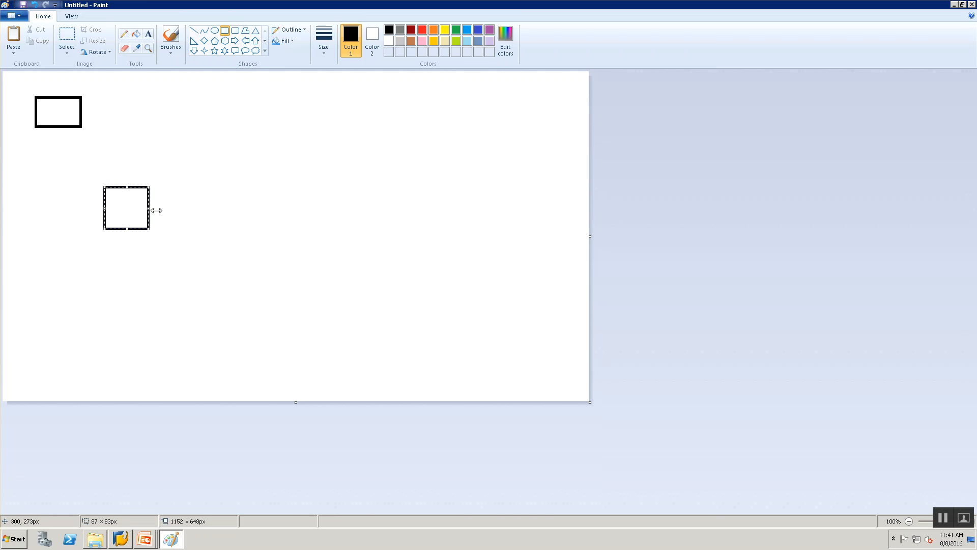
pyautogui.moveTo(154, 209); pyautogui.dragTo(164, 216)
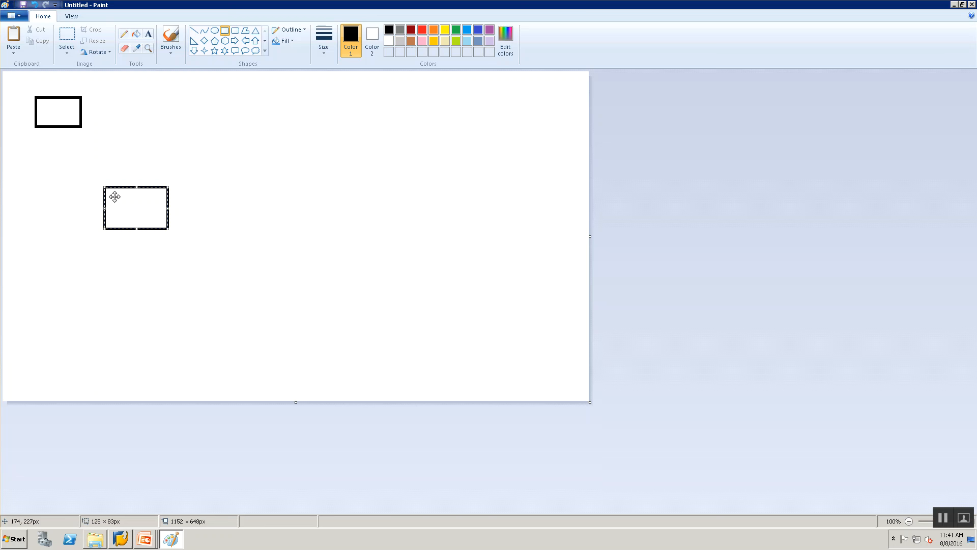
pyautogui.moveTo(130, 198); pyautogui.dragTo(131, 199)
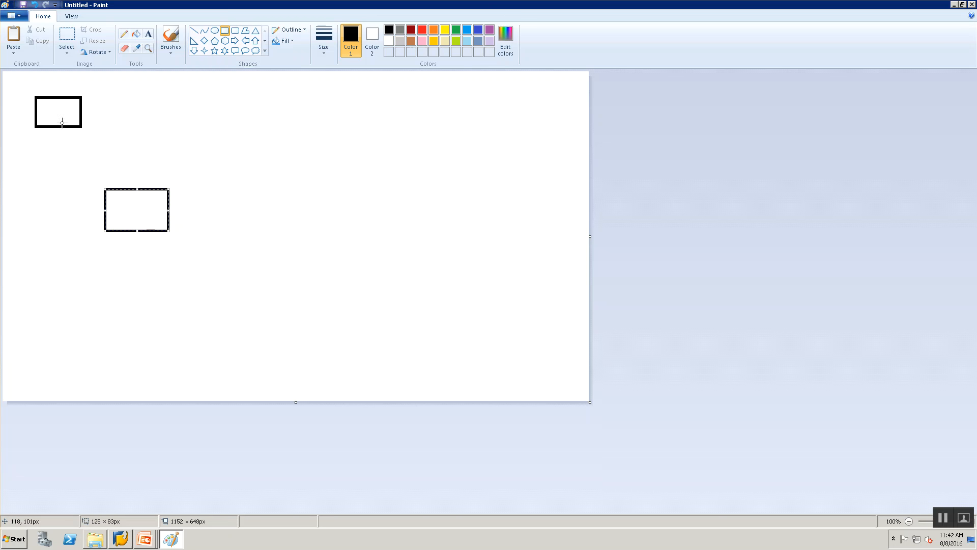
pyautogui.click(193, 31)
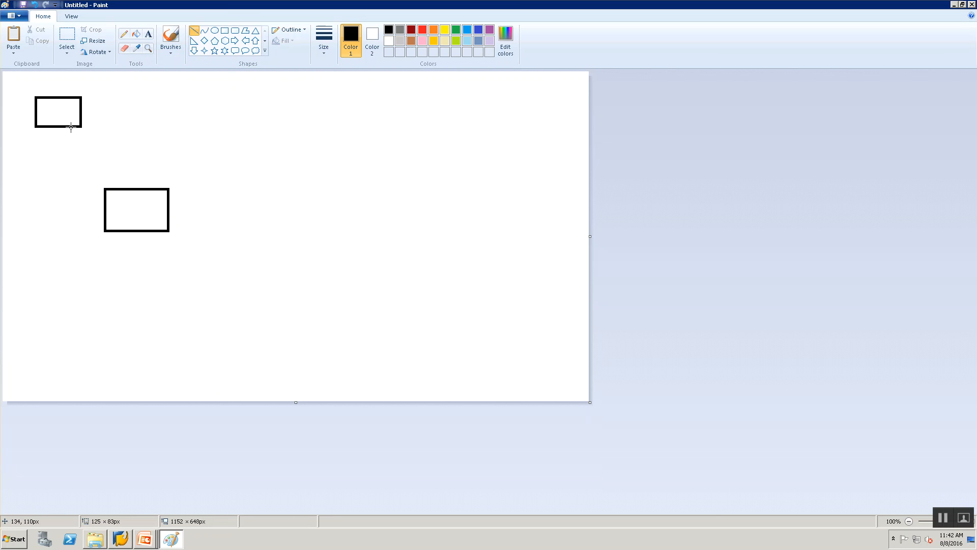
pyautogui.moveTo(71, 128); pyautogui.dragTo(112, 189)
# Draw three more rectangles around the middle one: about 92 × 67 px upper right, 70 × 98 px lower left and 94 × 84 px lower right
pyautogui.click(222, 29)
pyautogui.moveTo(184, 123); pyautogui.dragTo(232, 156)
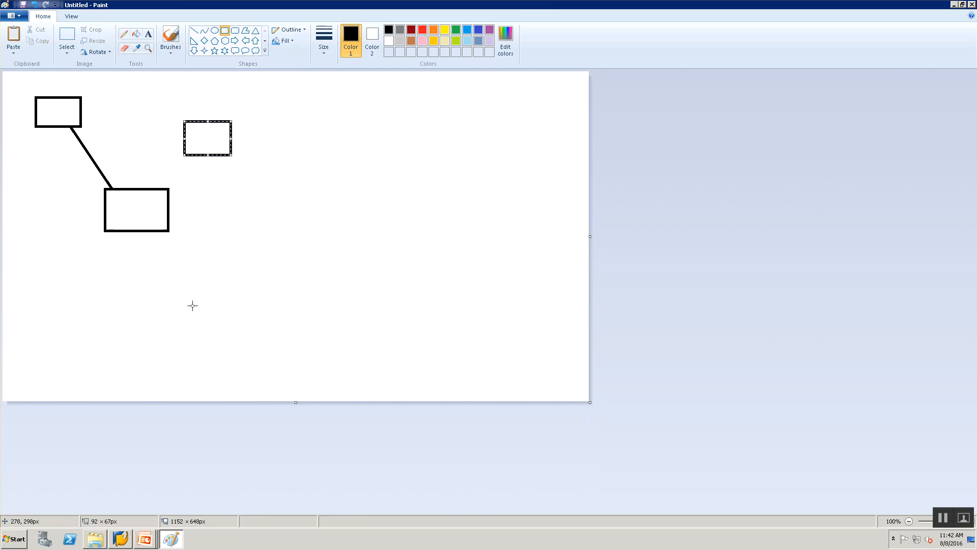
pyautogui.moveTo(40, 264); pyautogui.dragTo(76, 314)
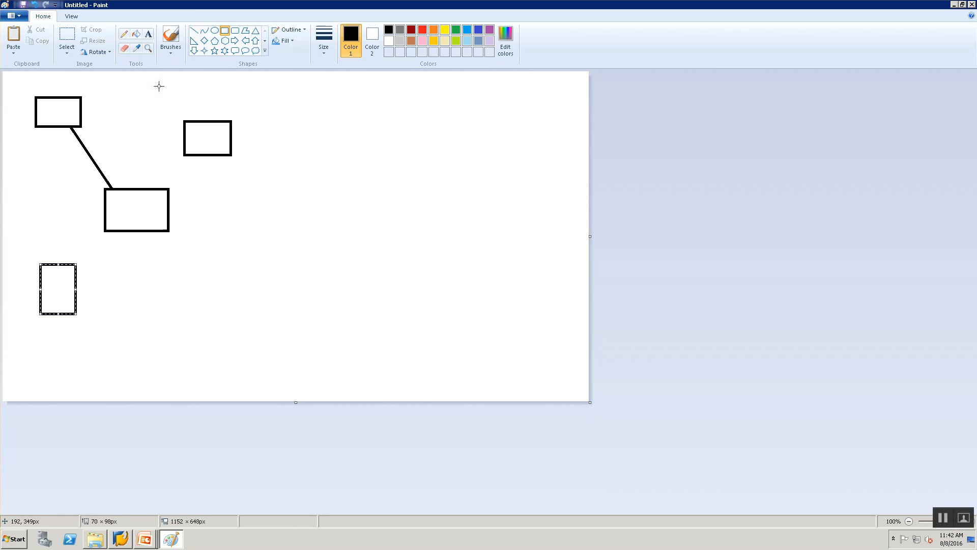
pyautogui.moveTo(233, 221); pyautogui.dragTo(282, 264)
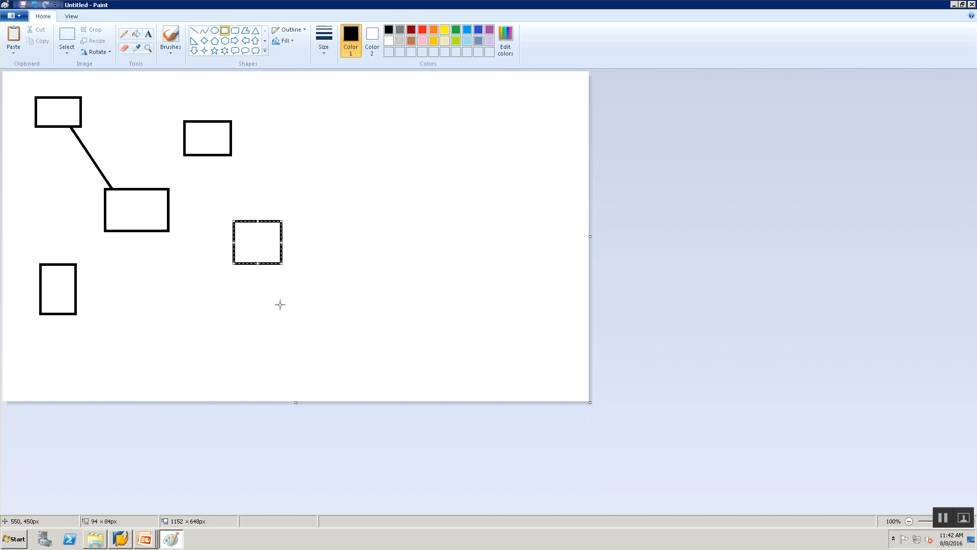
pyautogui.click(179, 321)
# Draw lines from the top-left rectangle to the lower-left and upper-right ones, two more to the middle one, and one from middle to upper-right
pyautogui.click(195, 32)
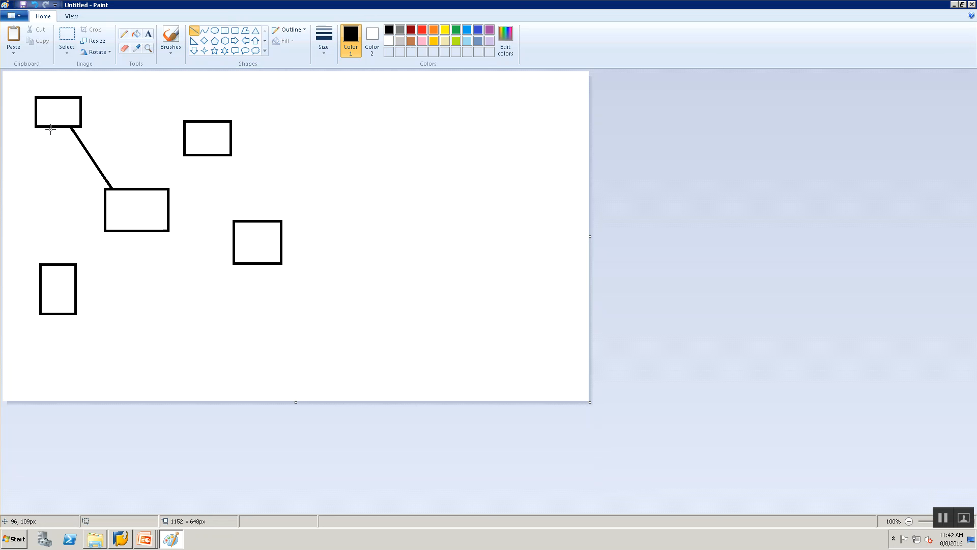
pyautogui.moveTo(51, 129); pyautogui.dragTo(49, 262)
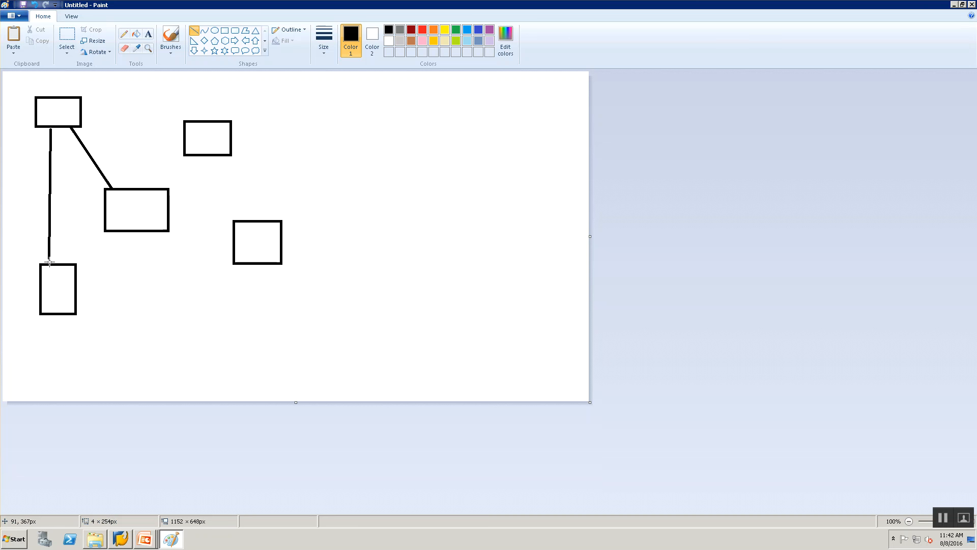
pyautogui.moveTo(84, 115)
pyautogui.mouseDown()
pyautogui.moveTo(137, 148)
pyautogui.moveTo(184, 139)
pyautogui.mouseUp()
pyautogui.moveTo(170, 205)
pyautogui.mouseDown()
pyautogui.moveTo(195, 148)
pyautogui.moveTo(191, 162)
pyautogui.mouseUp()
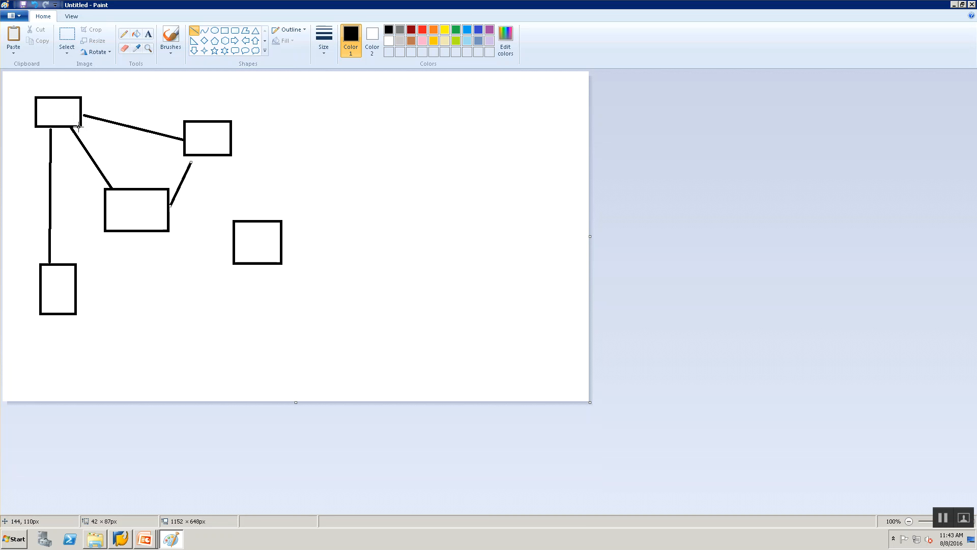
pyautogui.moveTo(78, 127); pyautogui.dragTo(118, 187)
pyautogui.moveTo(66, 130); pyautogui.dragTo(105, 218)
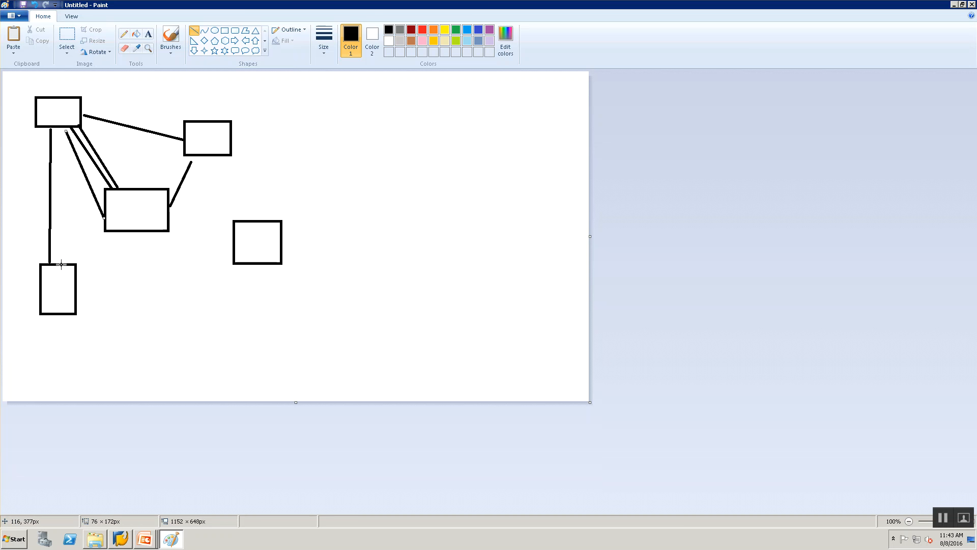
# Connect both the lower-left and the lower-right rectangles to the upper-right and middle rectangles with straight lines
pyautogui.moveTo(60, 262); pyautogui.dragTo(176, 146)
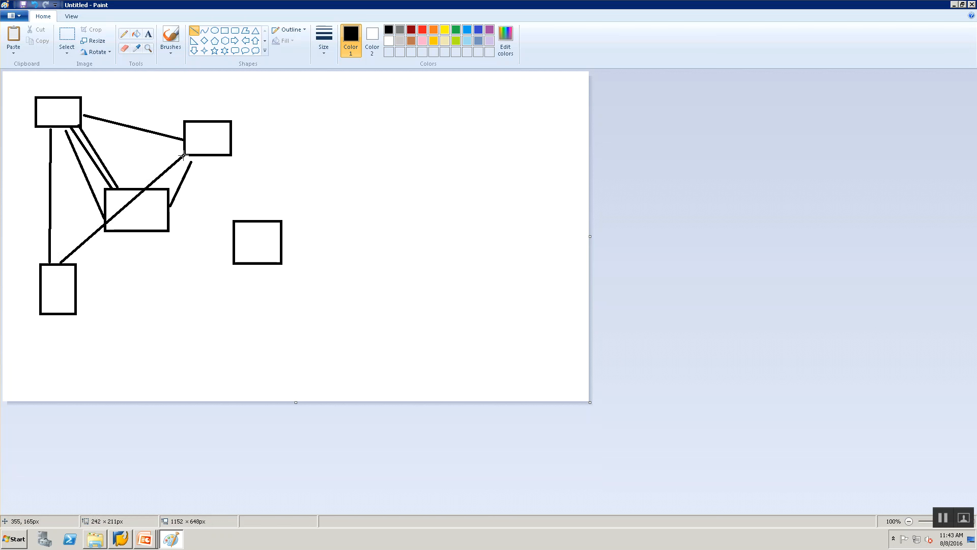
pyautogui.click(222, 255)
pyautogui.moveTo(235, 258); pyautogui.dragTo(169, 210)
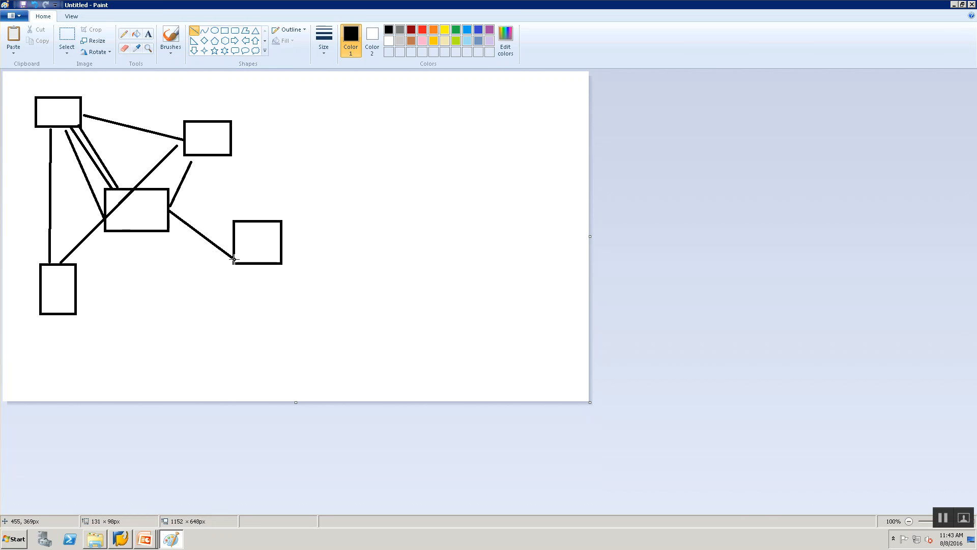
pyautogui.moveTo(80, 288); pyautogui.dragTo(125, 232)
pyautogui.click(193, 32)
pyautogui.moveTo(242, 218); pyautogui.dragTo(205, 158)
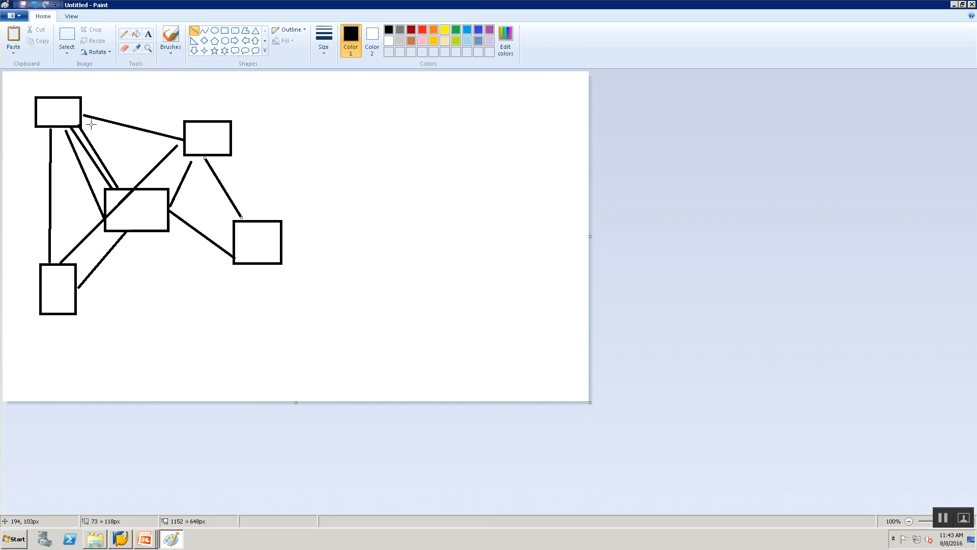
# Add ten or so redundant lines between the already connected rectangles, mostly from the top-left and upper-right ones to the middle one
pyautogui.moveTo(86, 119); pyautogui.dragTo(130, 191)
pyautogui.click(58, 126)
pyautogui.moveTo(58, 125); pyautogui.dragTo(102, 187)
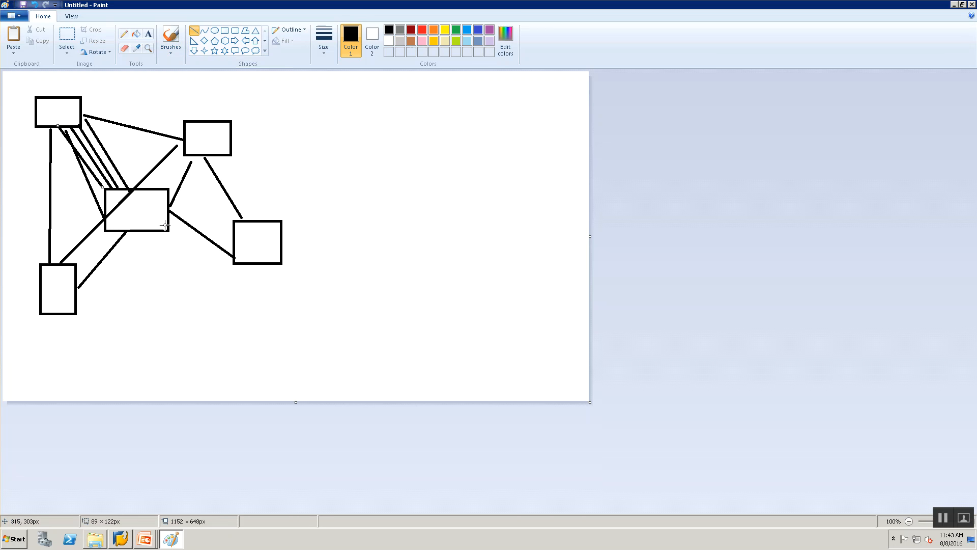
pyautogui.moveTo(170, 226)
pyautogui.mouseDown()
pyautogui.moveTo(219, 248)
pyautogui.moveTo(232, 235)
pyautogui.mouseUp()
pyautogui.moveTo(233, 137); pyautogui.dragTo(252, 220)
pyautogui.moveTo(184, 129); pyautogui.dragTo(166, 185)
pyautogui.moveTo(83, 104); pyautogui.dragTo(141, 190)
pyautogui.moveTo(41, 128)
pyautogui.mouseDown()
pyautogui.moveTo(64, 270)
pyautogui.moveTo(62, 253)
pyautogui.mouseUp()
pyautogui.moveTo(83, 111)
pyautogui.mouseDown()
pyautogui.moveTo(141, 140)
pyautogui.moveTo(149, 193)
pyautogui.mouseUp()
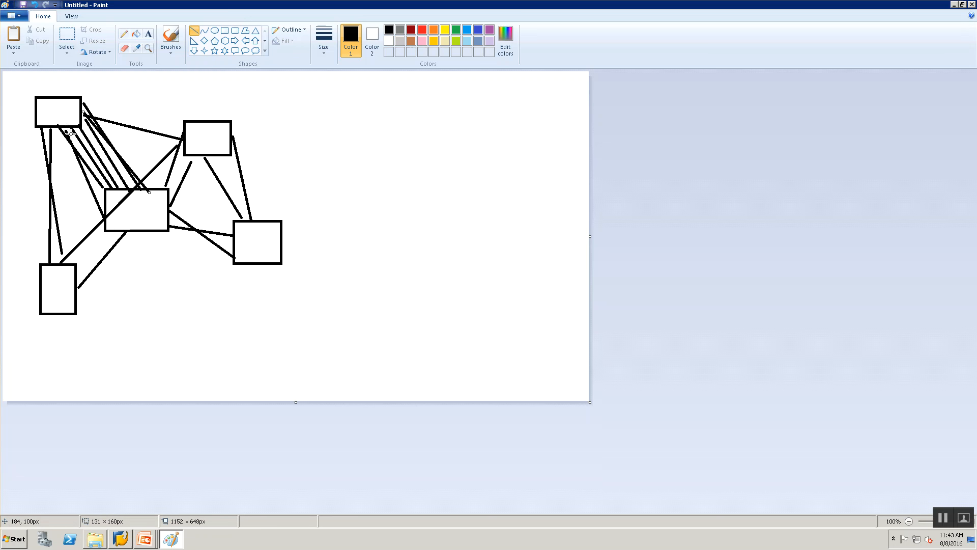
pyautogui.moveTo(183, 126); pyautogui.dragTo(152, 188)
# Start a new blank picture and discard the current drawing without saving it
pyautogui.hotkey('ctrl', 'n')
pyautogui.press('Tab')
pyautogui.press('Return')
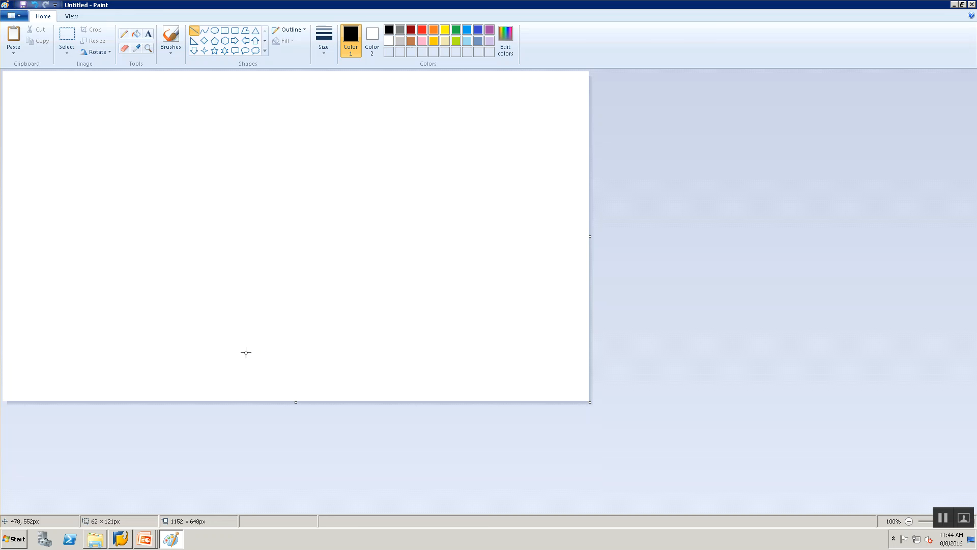
# Draw an ellipse about 210 × 150 px as a central hub and surround it with five separate rectangles of different sizes
pyautogui.click(216, 31)
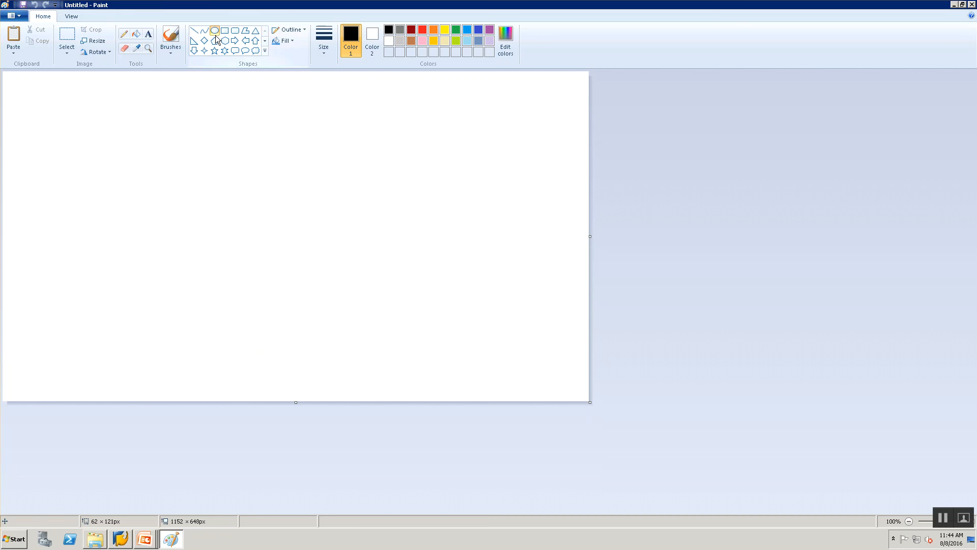
pyautogui.moveTo(173, 142); pyautogui.dragTo(280, 217)
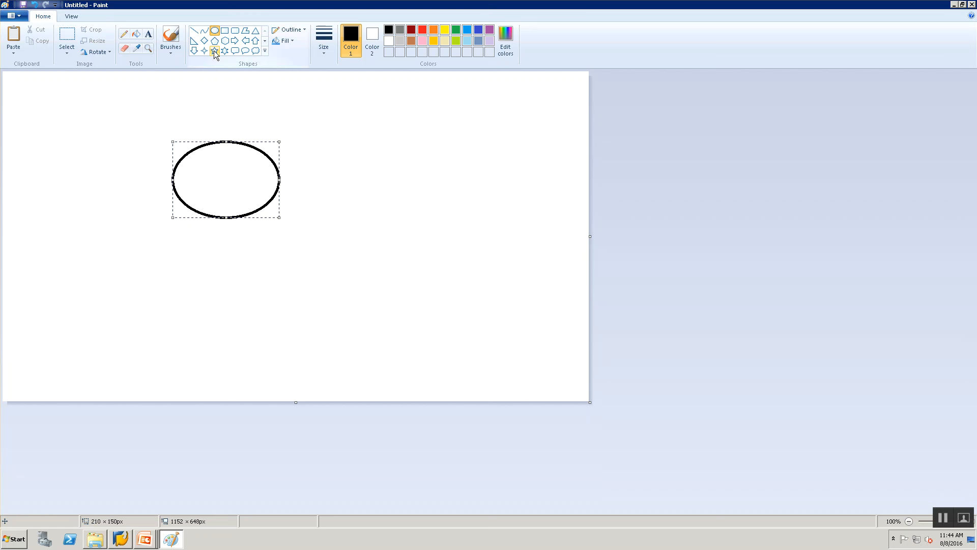
pyautogui.click(225, 30)
pyautogui.moveTo(66, 100); pyautogui.dragTo(80, 136)
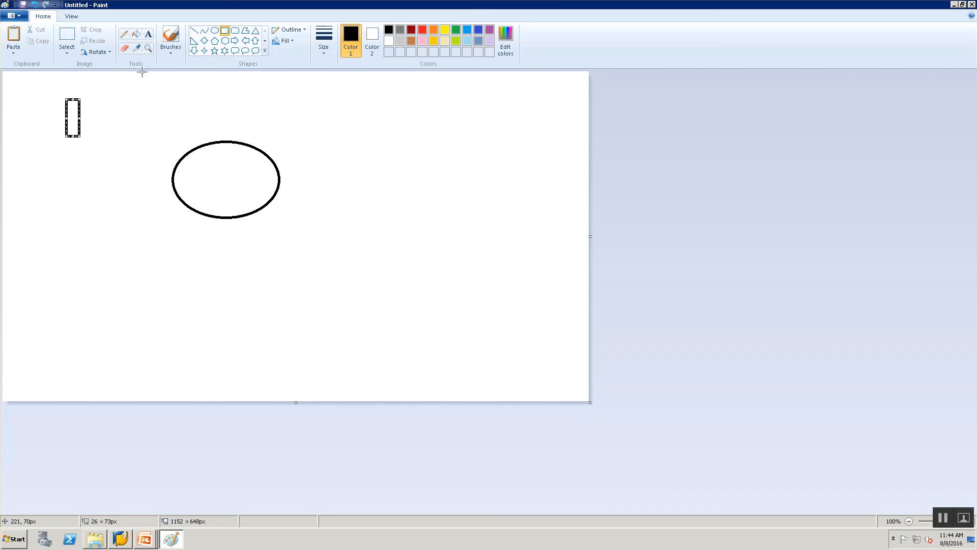
pyautogui.moveTo(29, 241); pyautogui.dragTo(72, 268)
pyautogui.moveTo(179, 290); pyautogui.dragTo(249, 312)
pyautogui.moveTo(332, 101); pyautogui.dragTo(431, 148)
pyautogui.moveTo(393, 213); pyautogui.dragTo(533, 294)
# Connect the ellipse with two straight lines to the narrow top-left rectangle and two to the upper-right rectangle
pyautogui.click(192, 29)
pyautogui.moveTo(83, 113); pyautogui.dragTo(172, 166)
pyautogui.moveTo(84, 126)
pyautogui.mouseDown()
pyautogui.moveTo(117, 161)
pyautogui.moveTo(166, 185)
pyautogui.mouseUp()
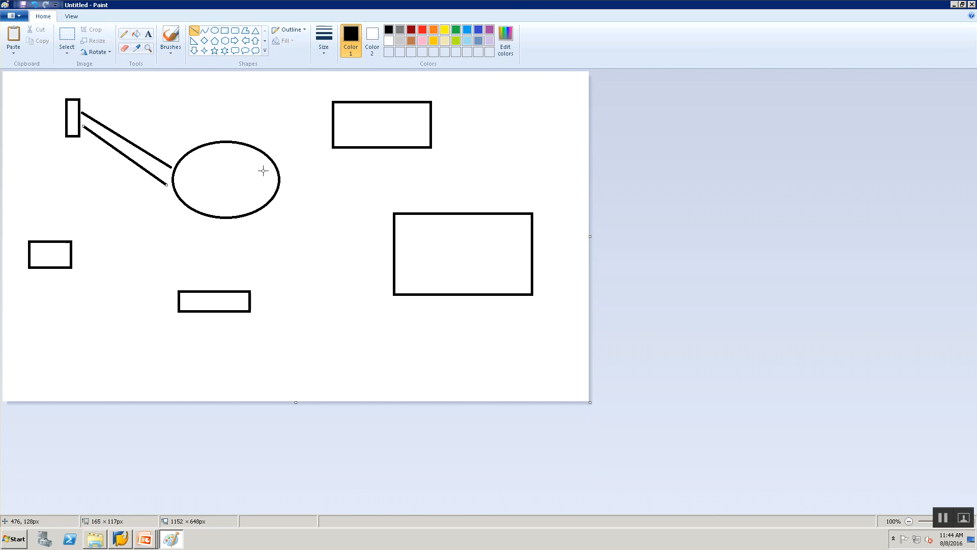
pyautogui.moveTo(264, 149); pyautogui.dragTo(334, 131)
pyautogui.moveTo(281, 186); pyautogui.dragTo(329, 145)
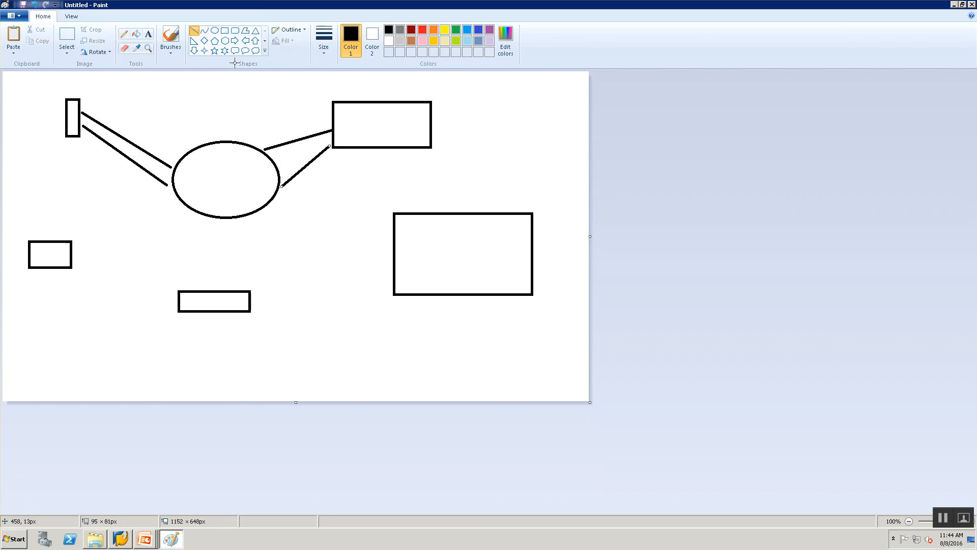
# Draw one line from the ellipse towards each of the three lower rectangles and a third line to the narrow top-left rectangle
pyautogui.moveTo(271, 209); pyautogui.dragTo(395, 271)
pyautogui.moveTo(218, 218); pyautogui.dragTo(208, 250)
pyautogui.moveTo(190, 299); pyautogui.dragTo(191, 283)
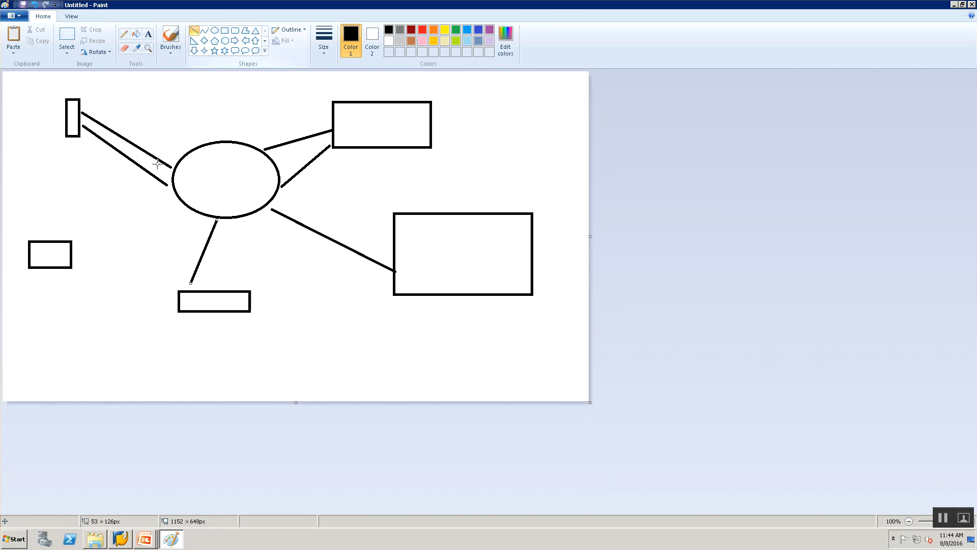
pyautogui.moveTo(171, 209); pyautogui.dragTo(93, 243)
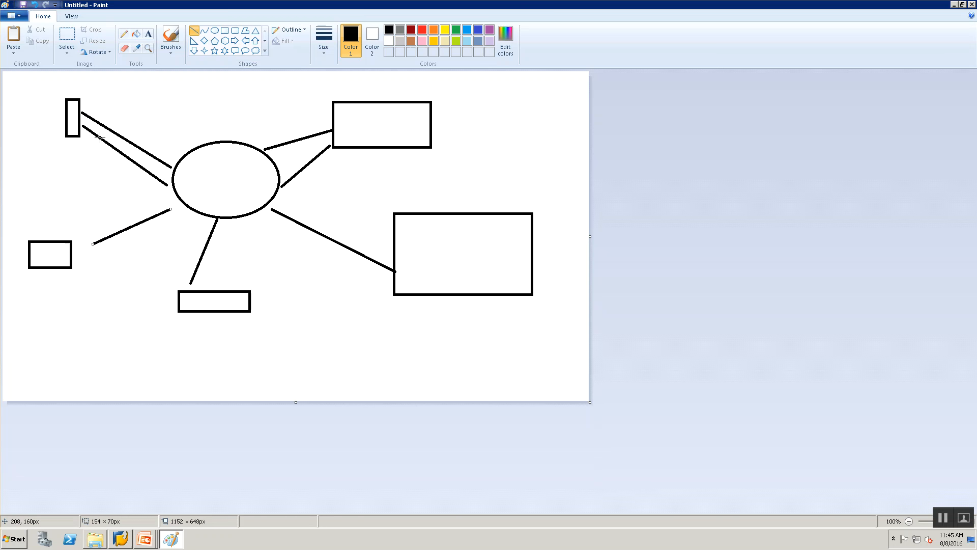
pyautogui.moveTo(80, 101)
pyautogui.mouseDown()
pyautogui.moveTo(177, 133)
pyautogui.moveTo(180, 153)
pyautogui.mouseUp()
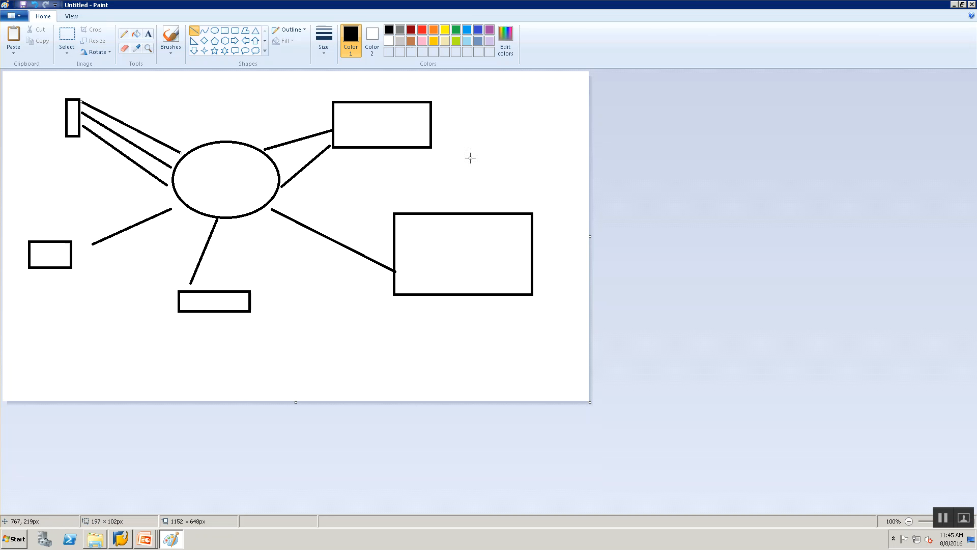